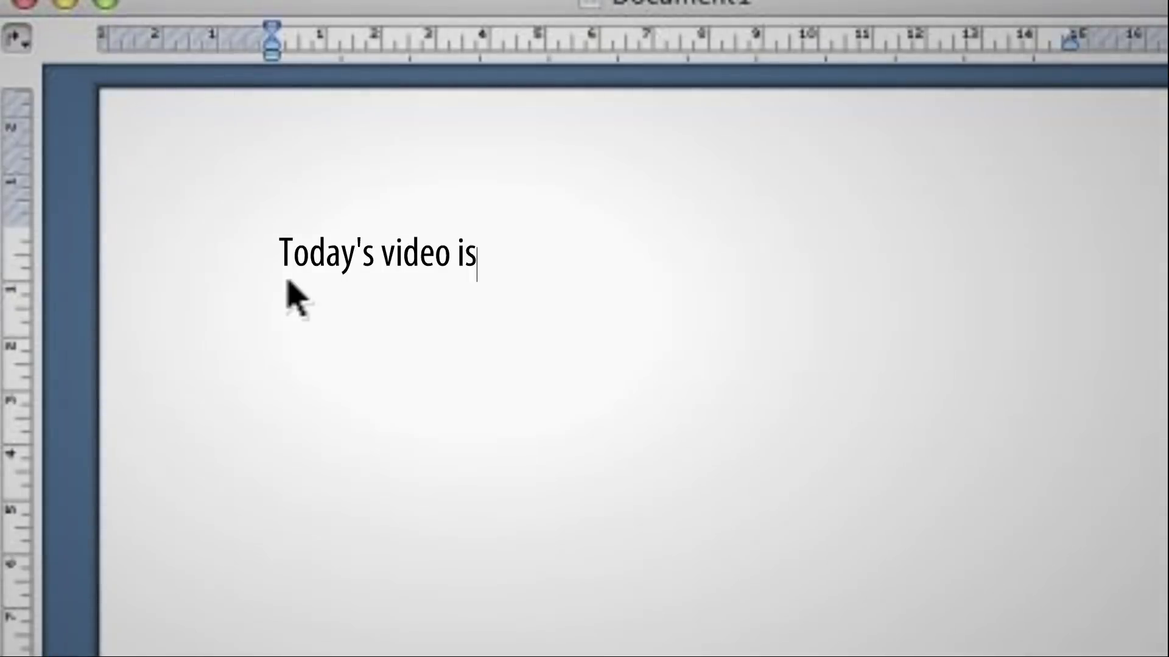
Type the opening line 'Today's video is on Windows 8...MAC' into the blank Word document
text(Windows )
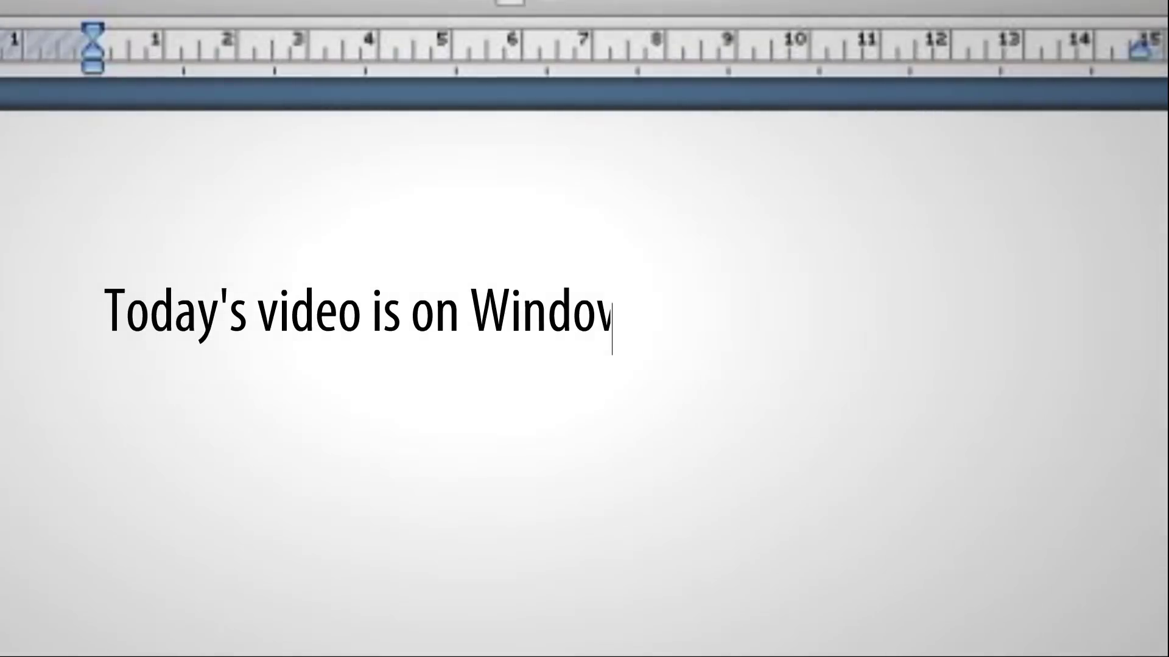
text(8...MAC)
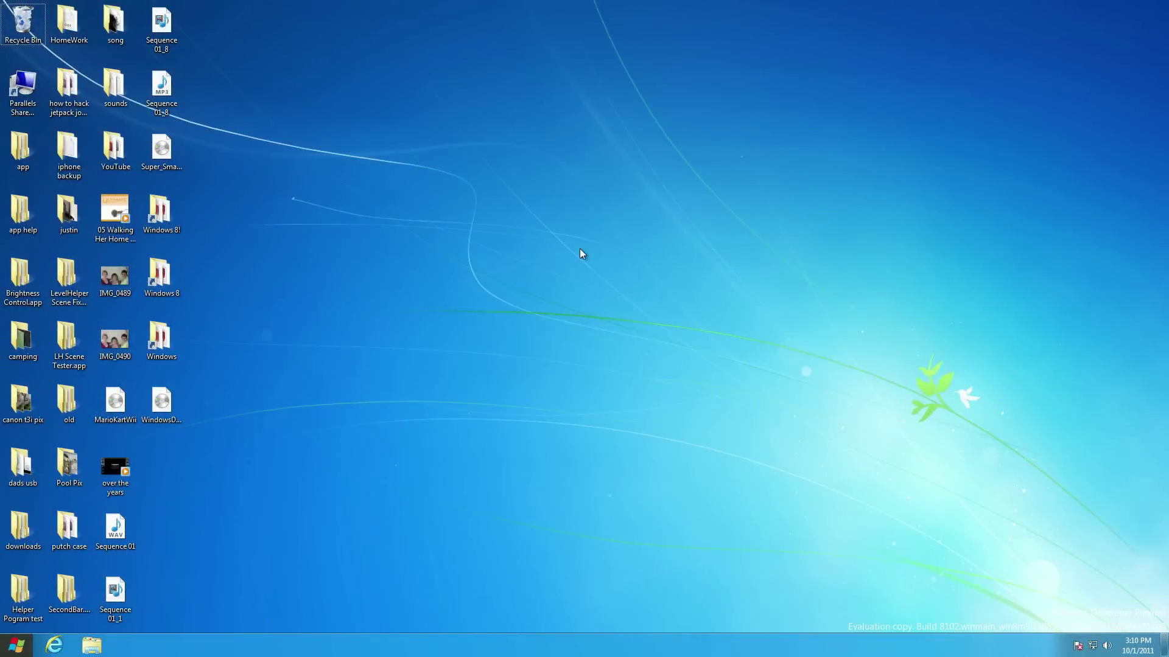
Release input to the Mac with Ctrl+Alt, then hand control back to the virtual machine
key(ctrl+alt)
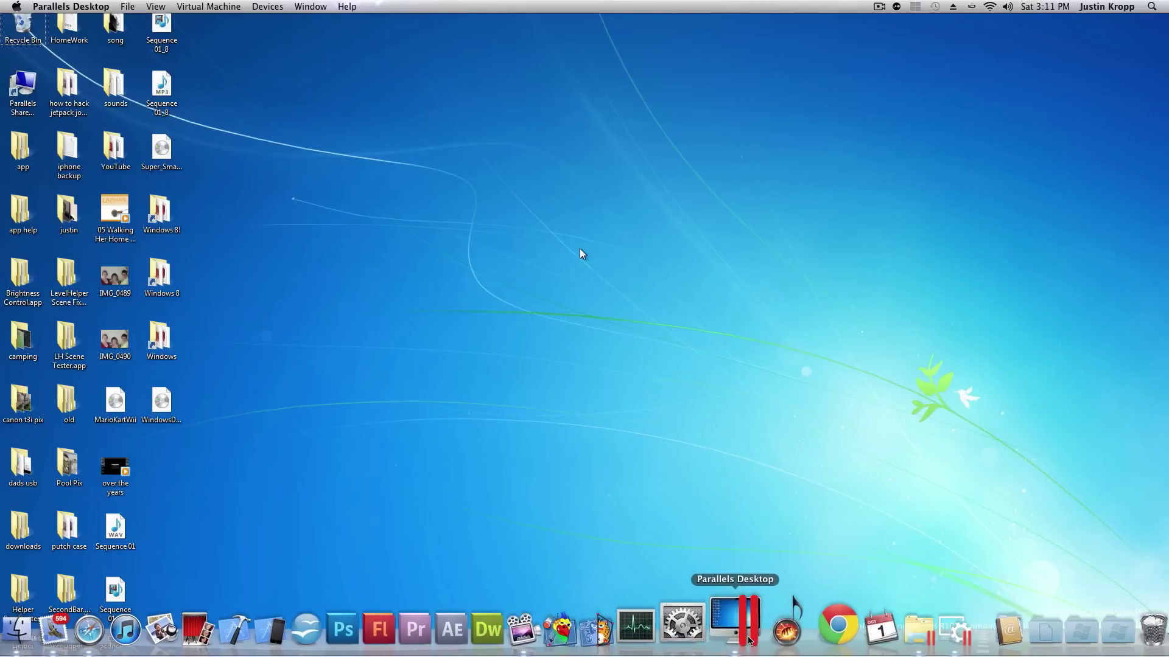
click(673, 317)
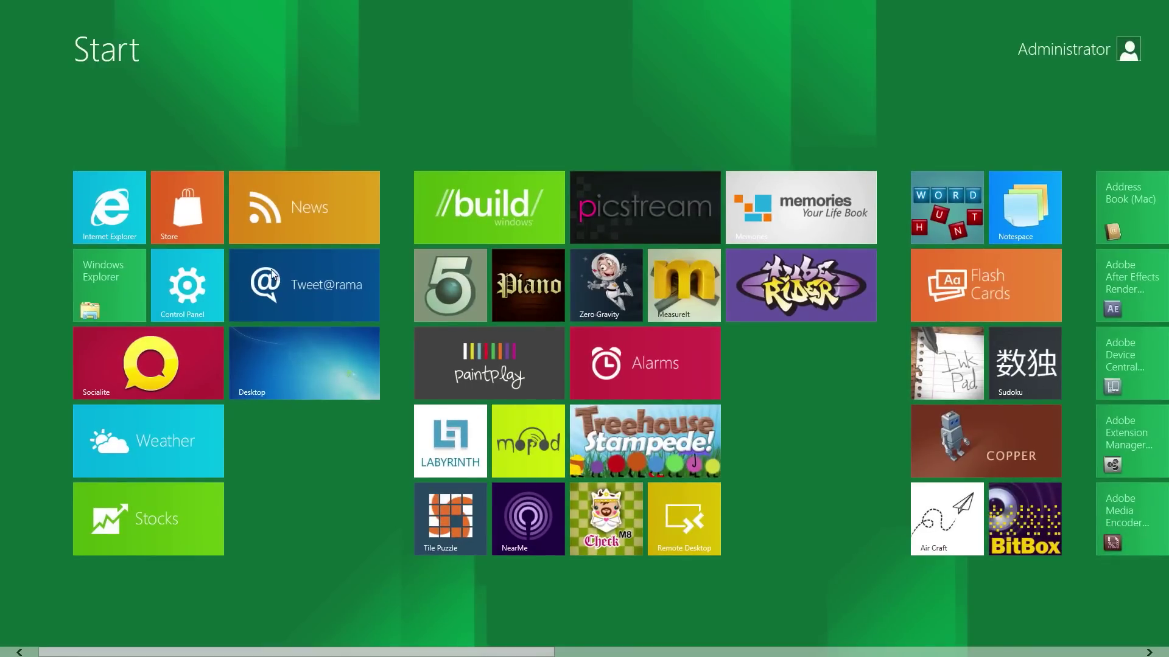
Open the Control Panel app, go to More settings for the desktop Control Panel, then close it
click(187, 318)
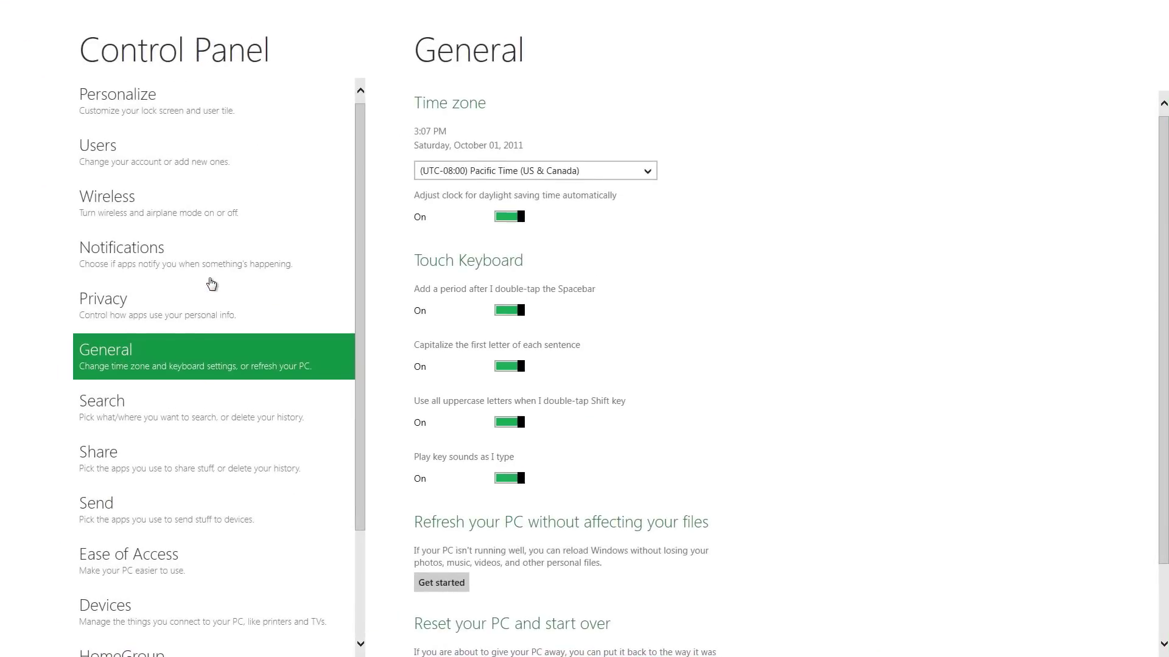
scroll(237, 403, down, 3)
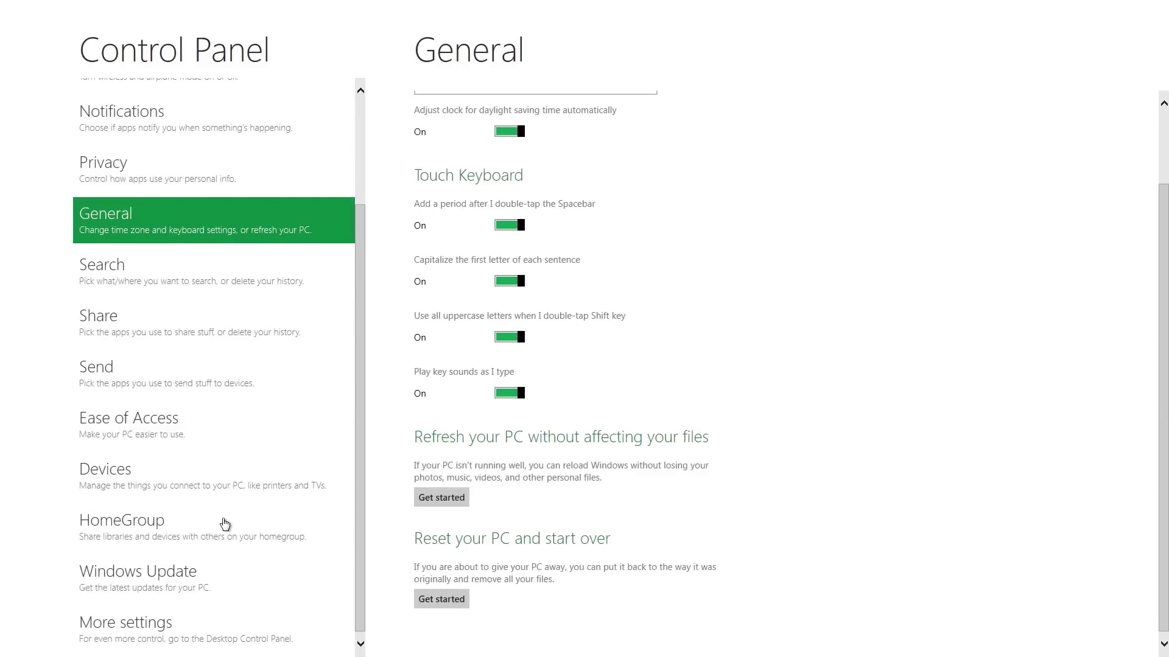
click(212, 637)
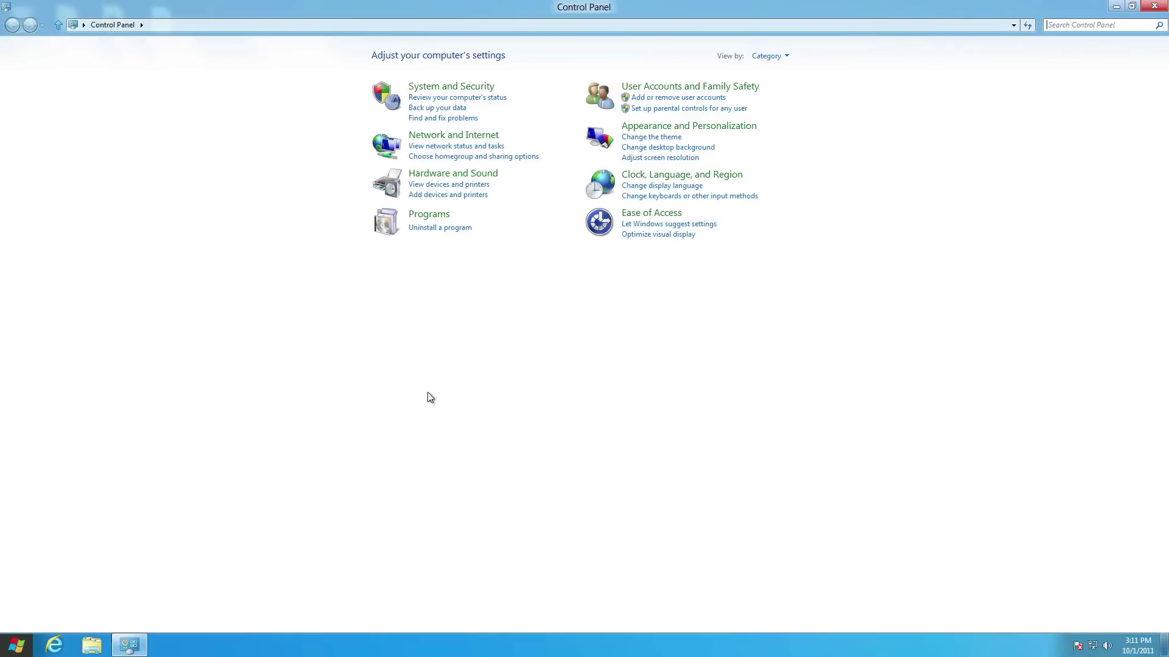
click(1154, 6)
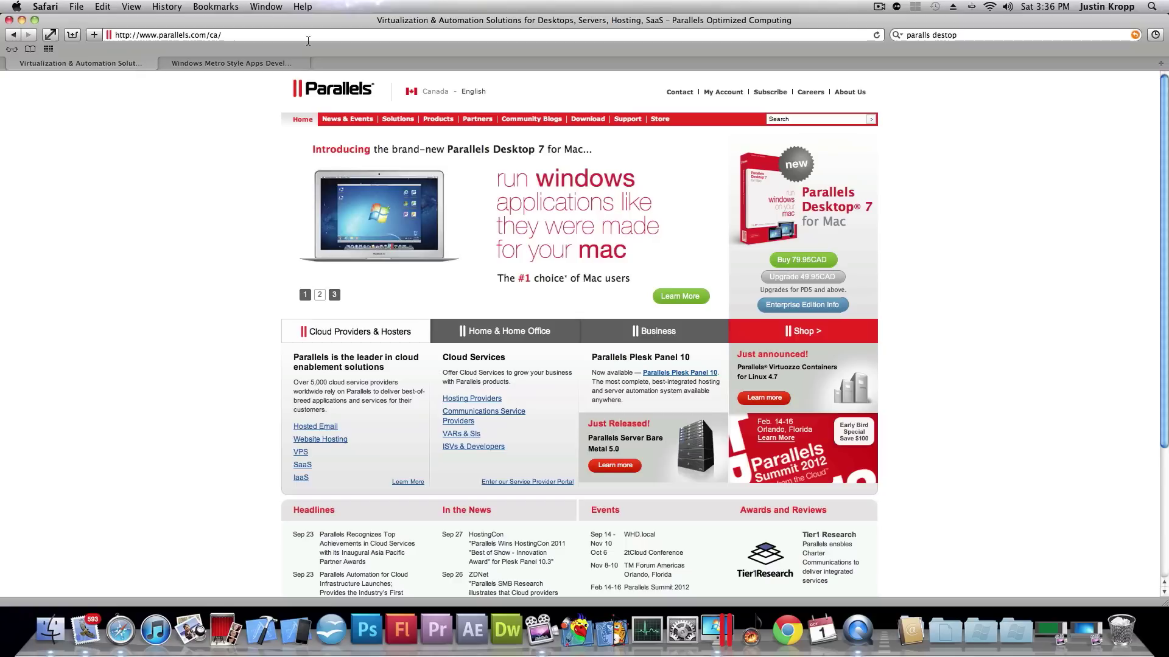
Switch Safari to the Windows Developer Preview downloads tab listing 64-bit and 32-bit ISOs
click(285, 64)
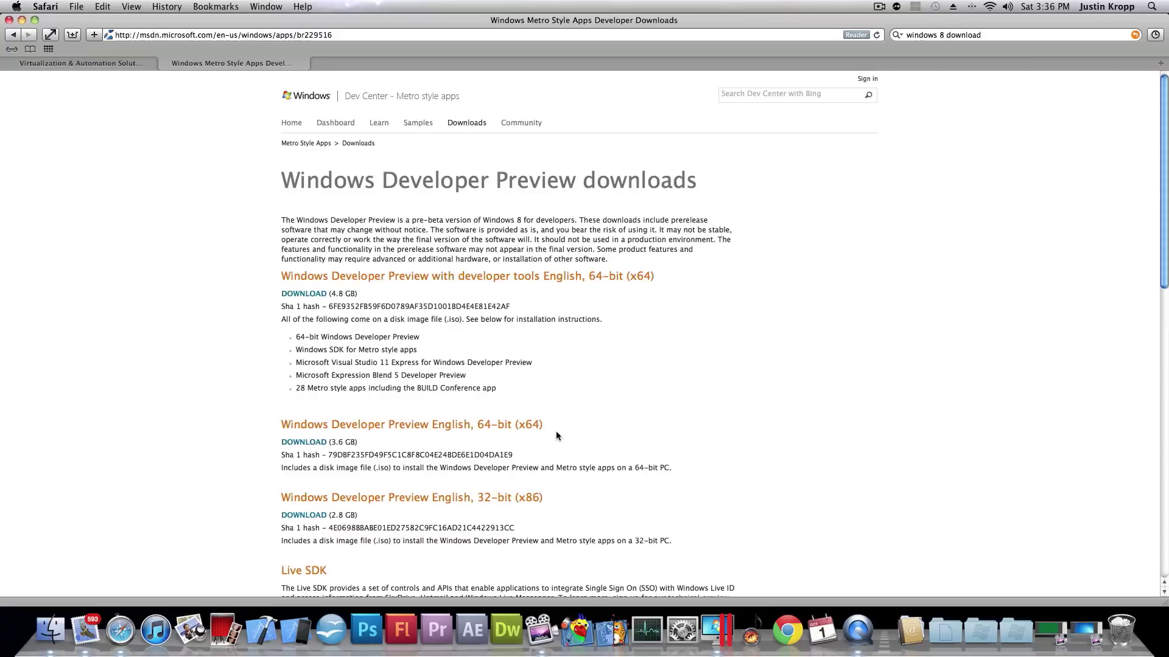
Highlight the 64-bit and 32-bit download headings, minimize Safari and select the ISO on the desktop
drag(556, 431, 407, 432)
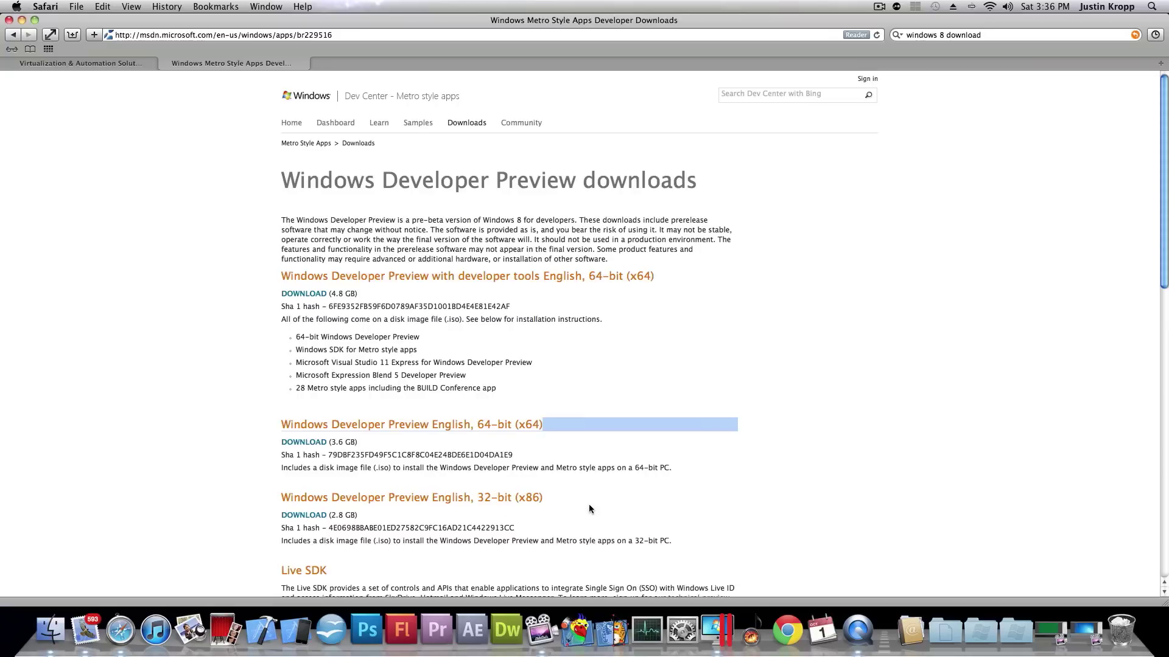
drag(589, 508, 454, 501)
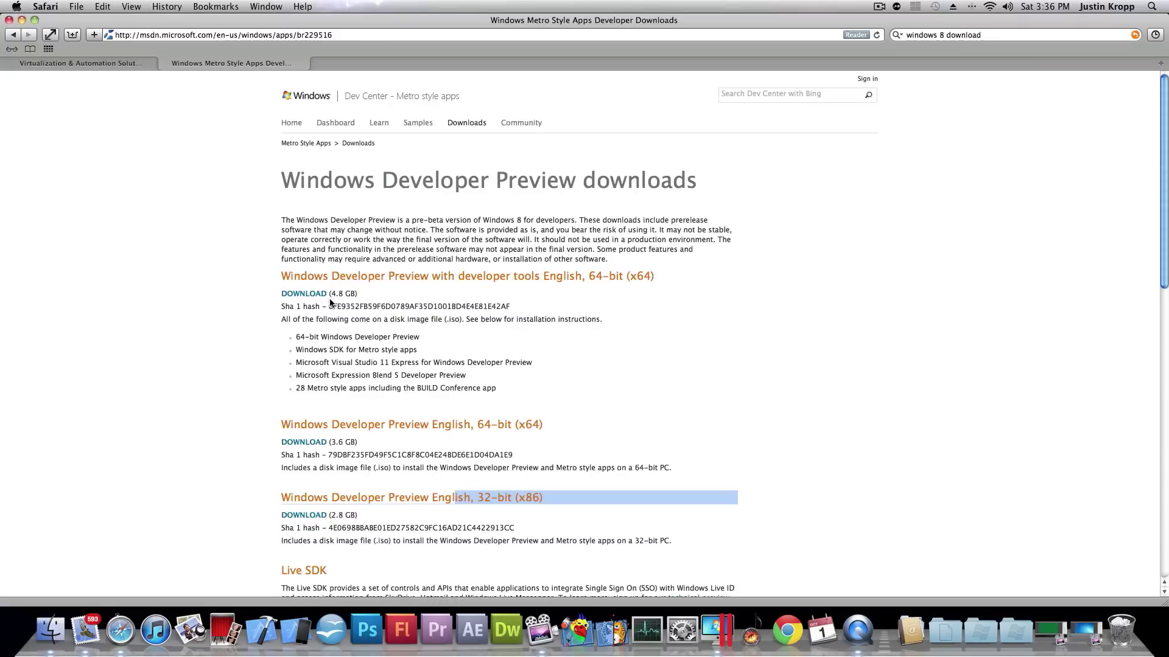
click(22, 21)
drag(555, 402, 411, 544)
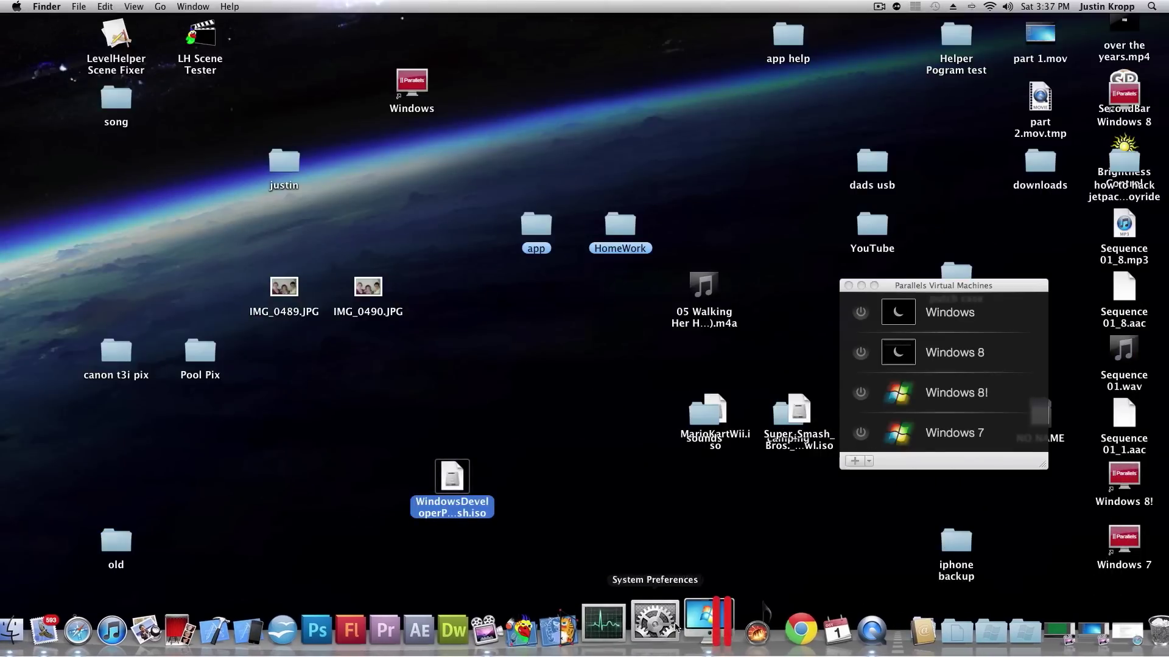
Bring Parallels Desktop to the front and choose New Virtual Machine from its File menu
right_click(706, 621)
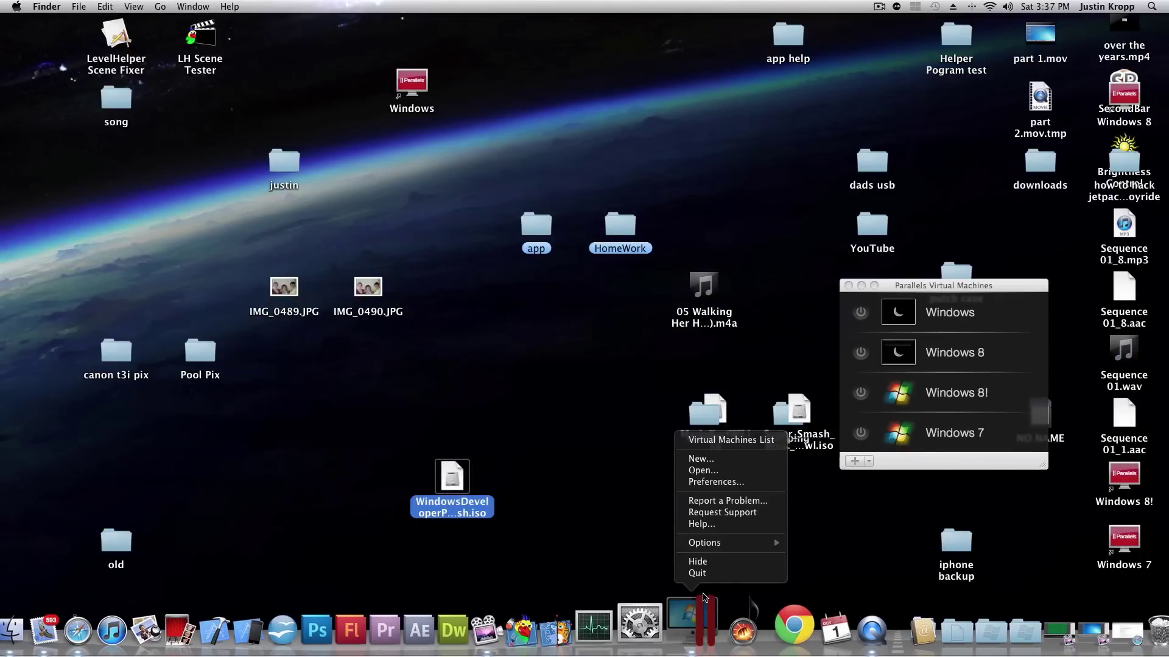
click(683, 645)
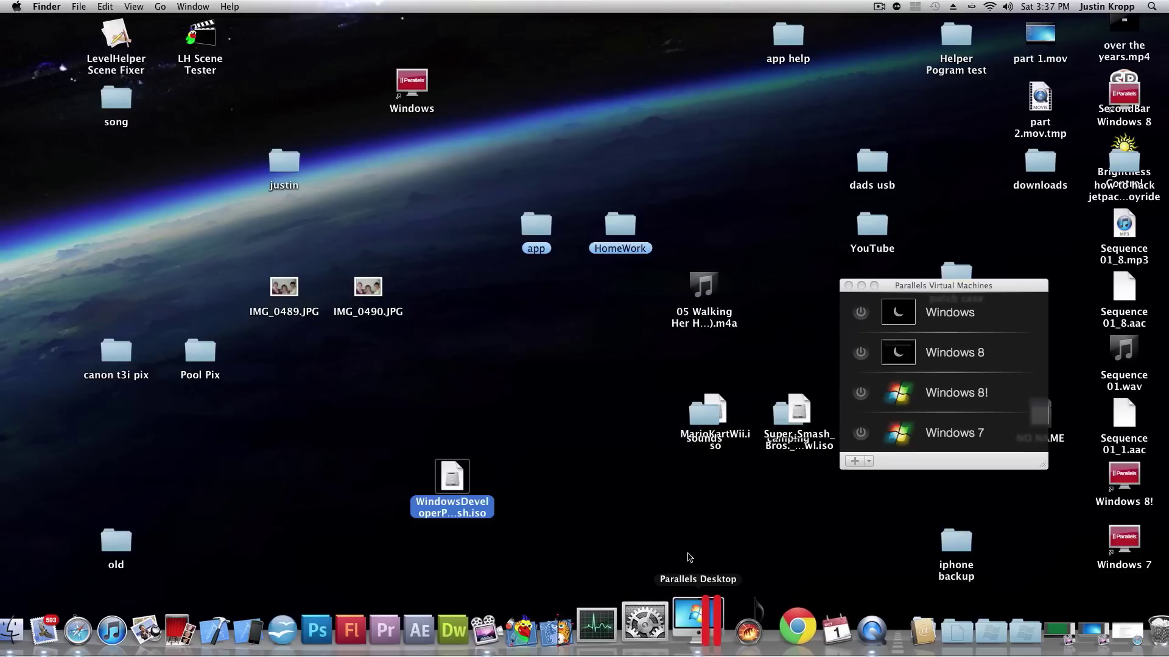
click(78, 6)
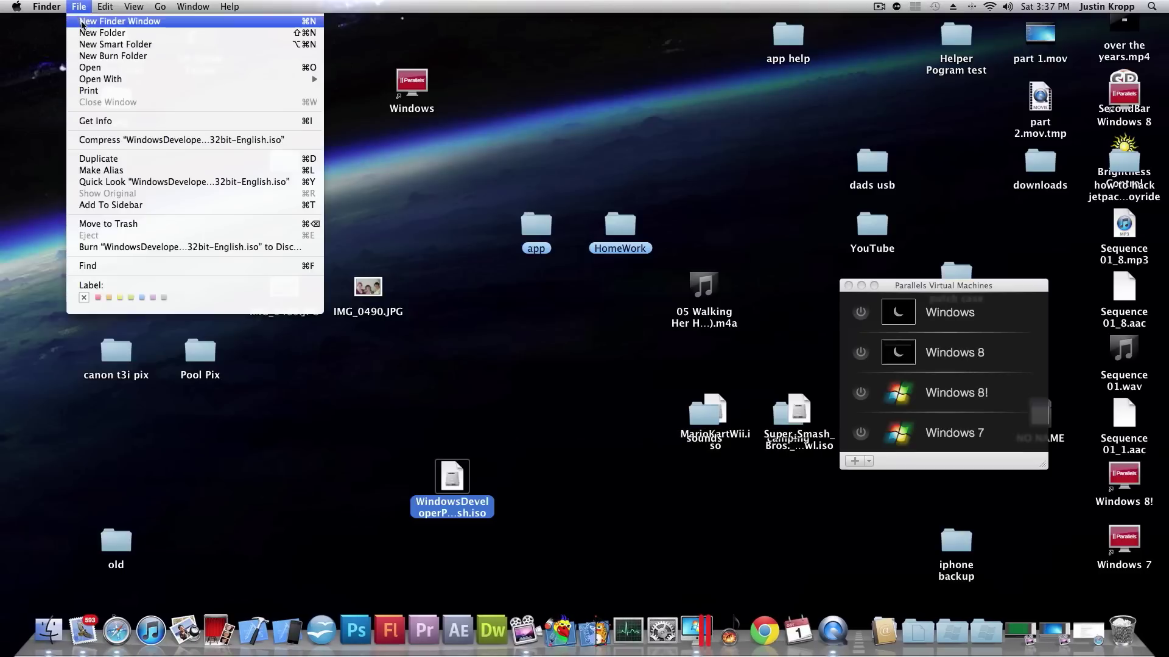
click(697, 630)
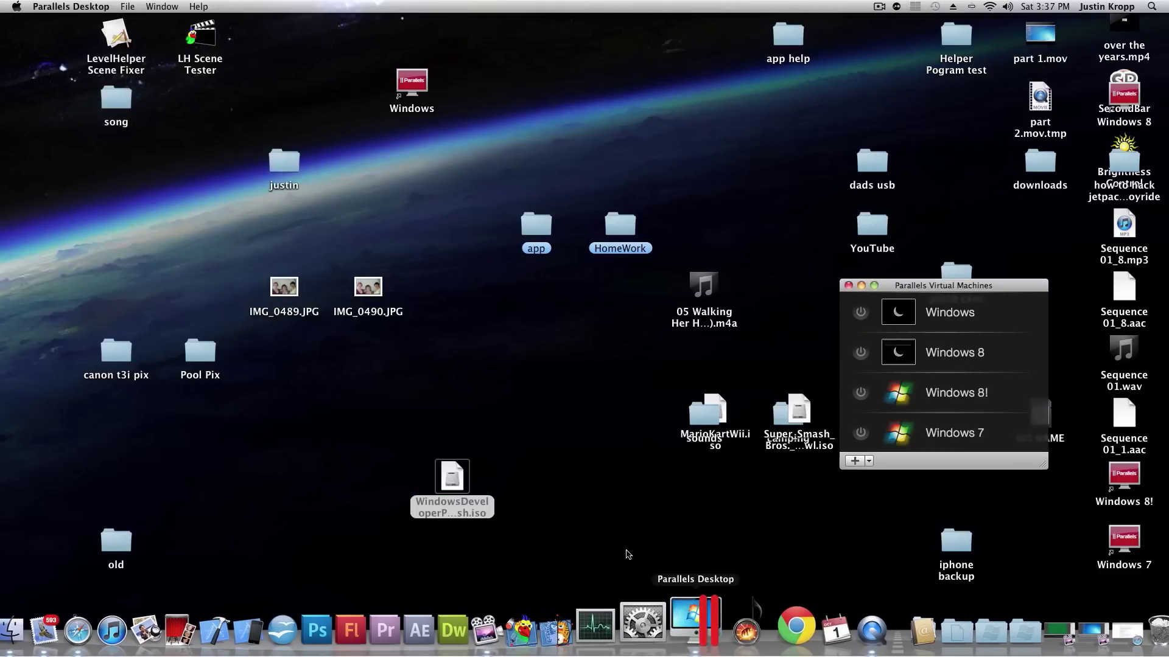
click(97, 6)
click(126, 19)
Pick WindowsDeveloperPreview-32bit-English.iso from the Desktop as the installation disk image
click(533, 354)
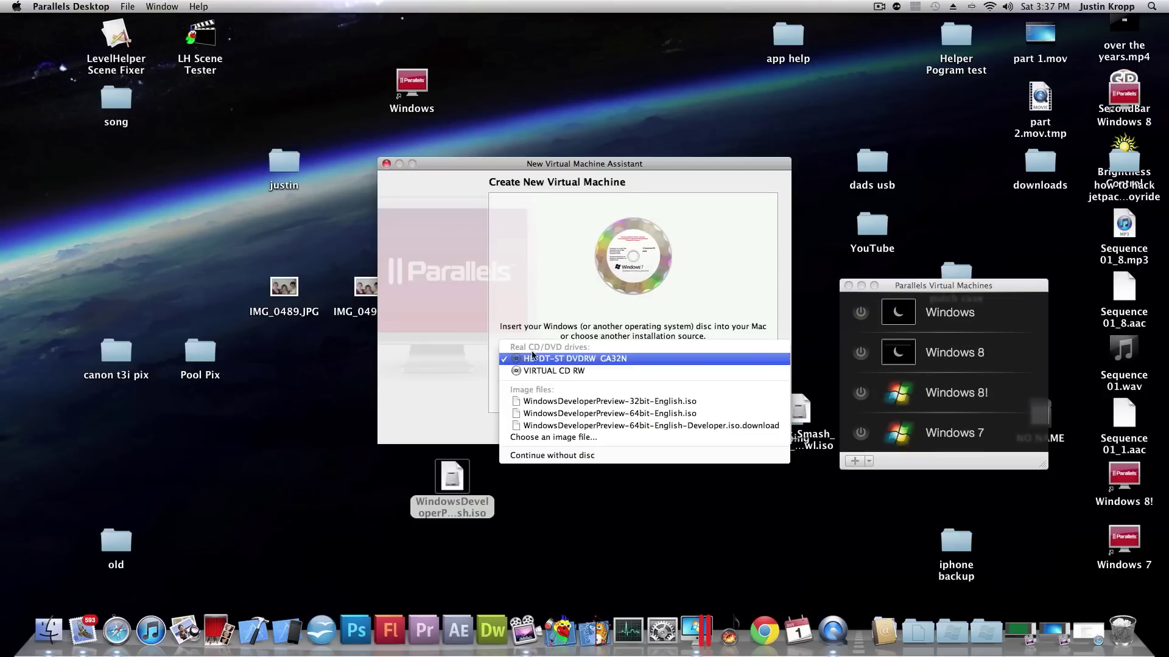
click(562, 438)
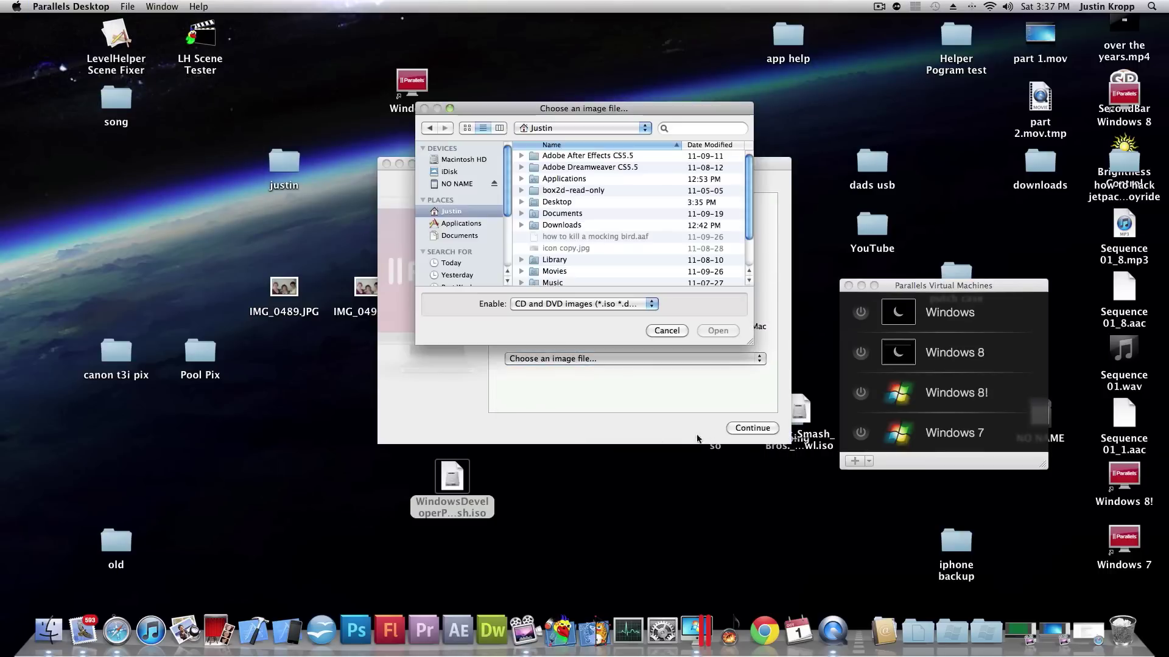
double_click(564, 202)
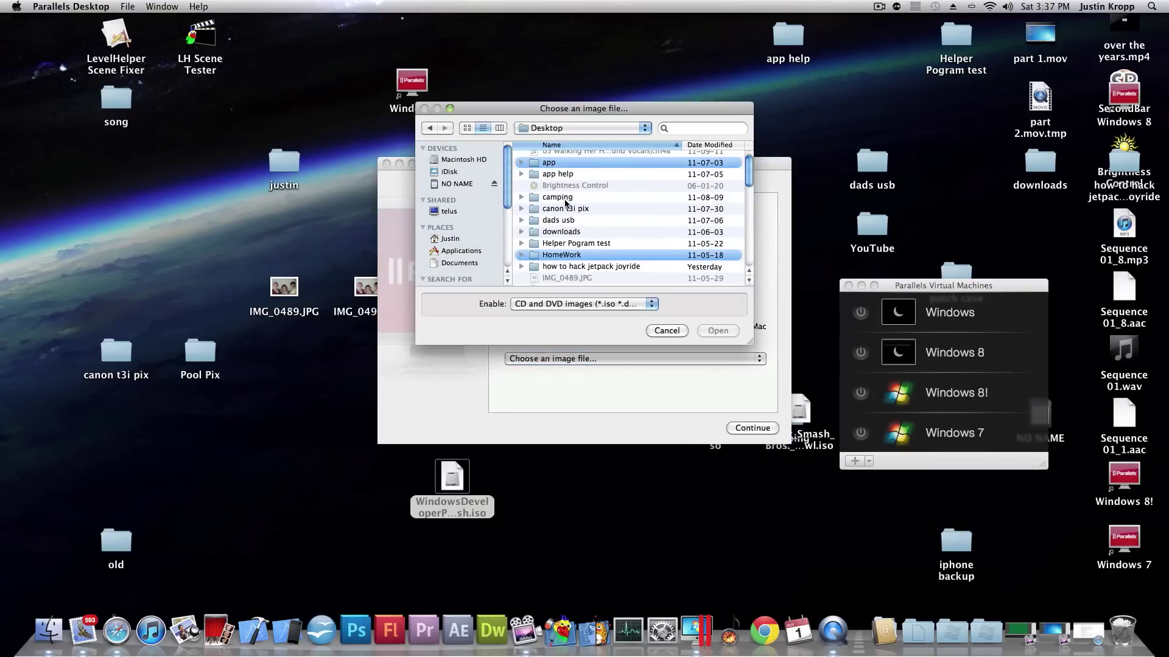
scroll(564, 202, down, 5)
double_click(601, 265)
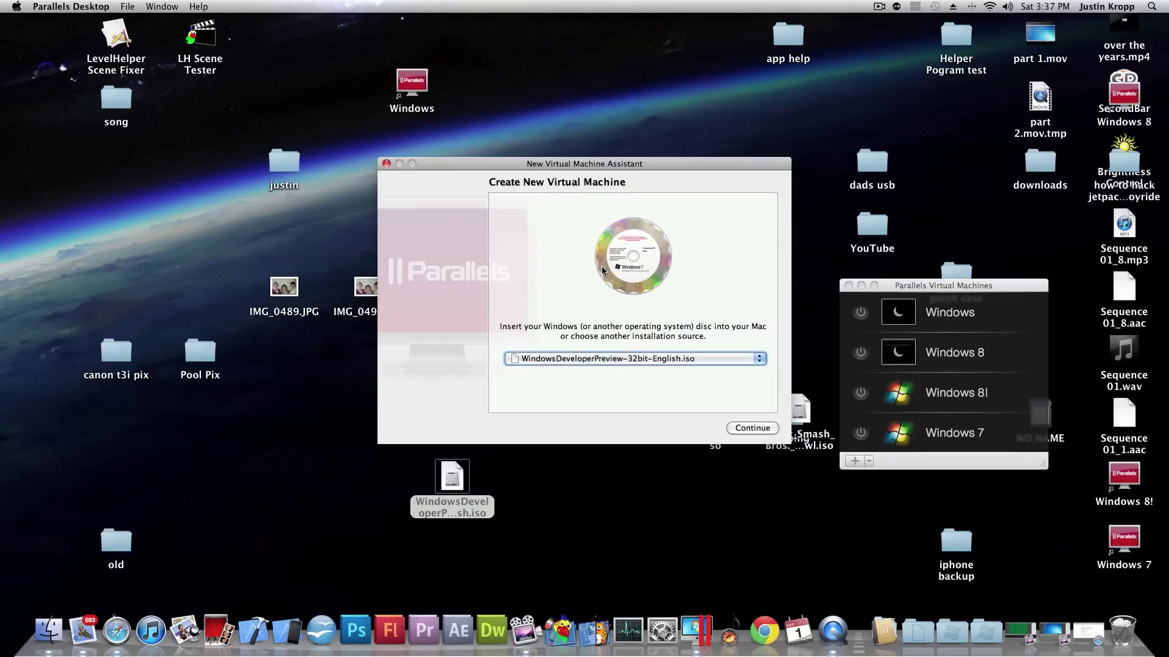
click(740, 429)
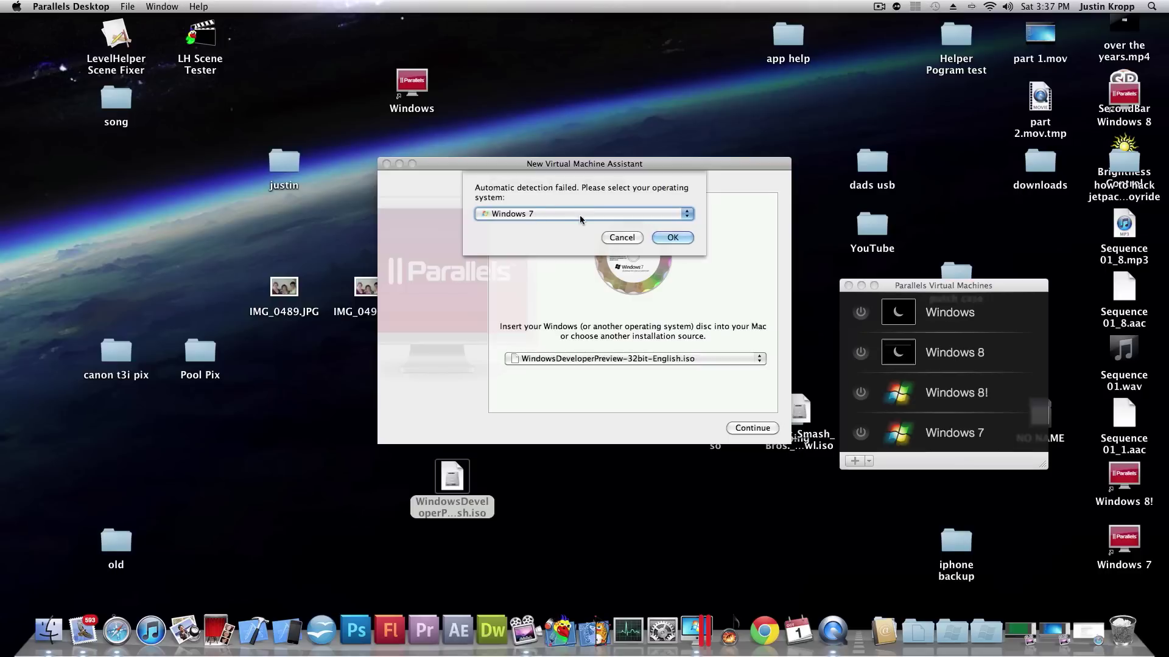
Accept Windows 7, skip the product key, continue past integration and naming, then close the assistant
click(670, 237)
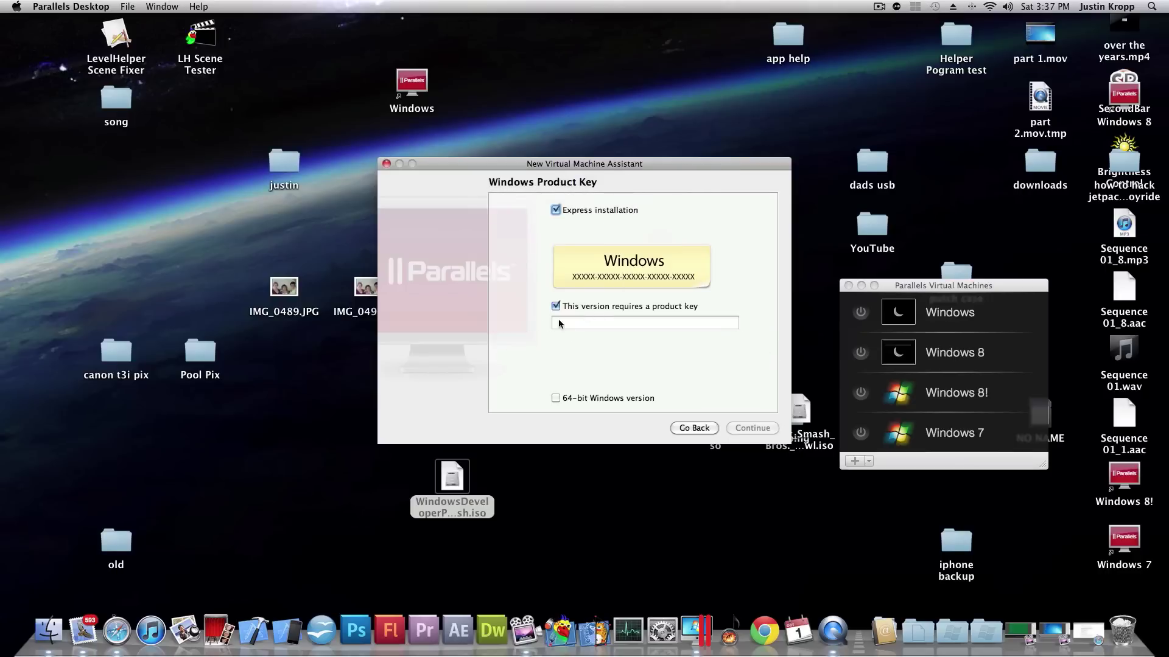
click(553, 305)
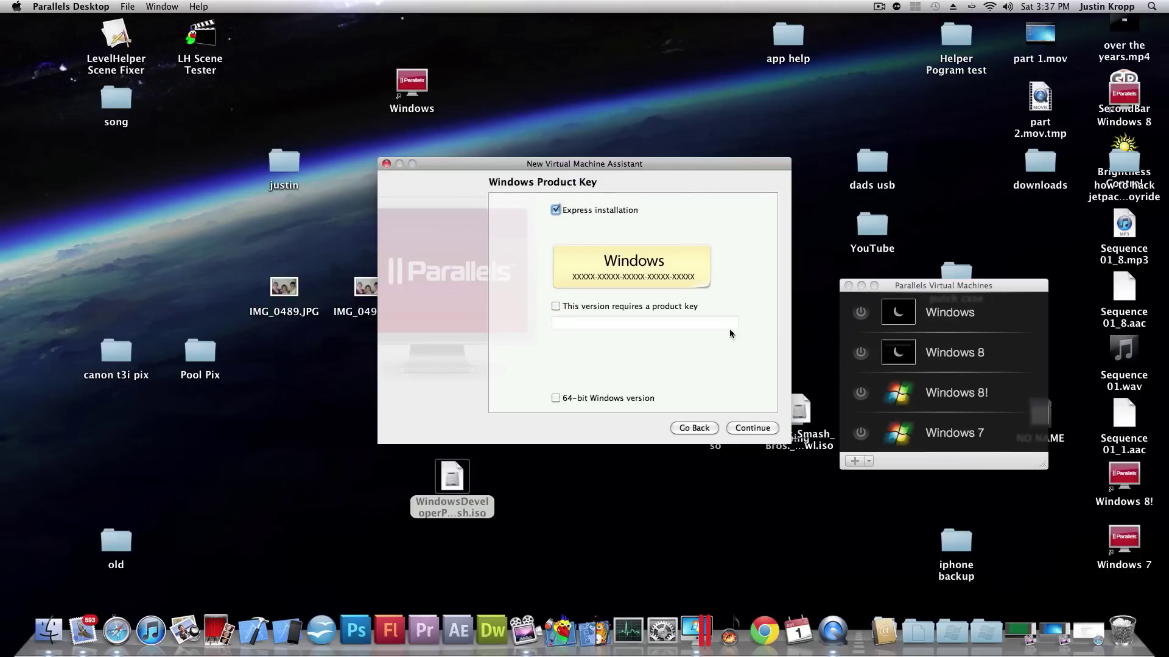
click(750, 428)
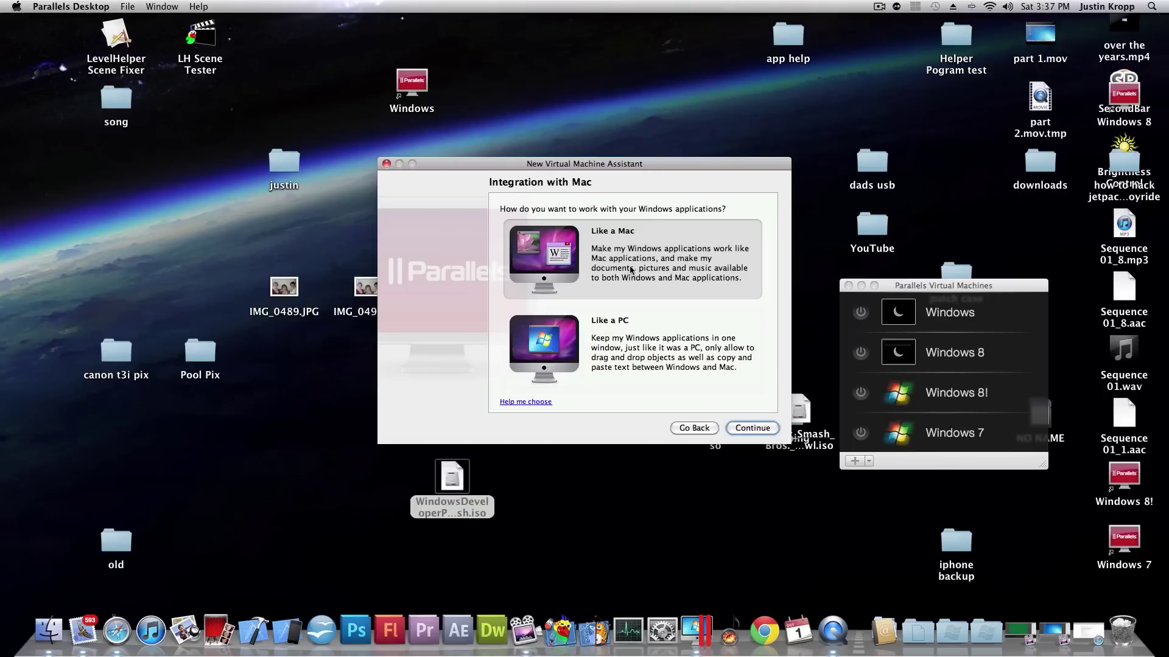
click(752, 428)
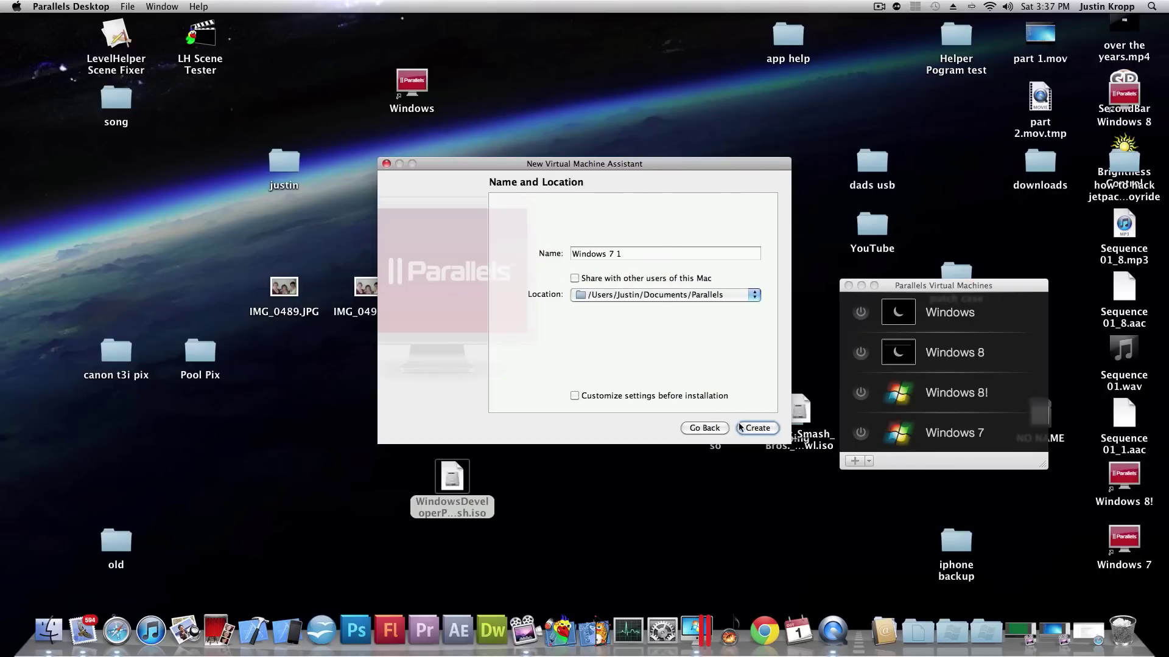
click(385, 163)
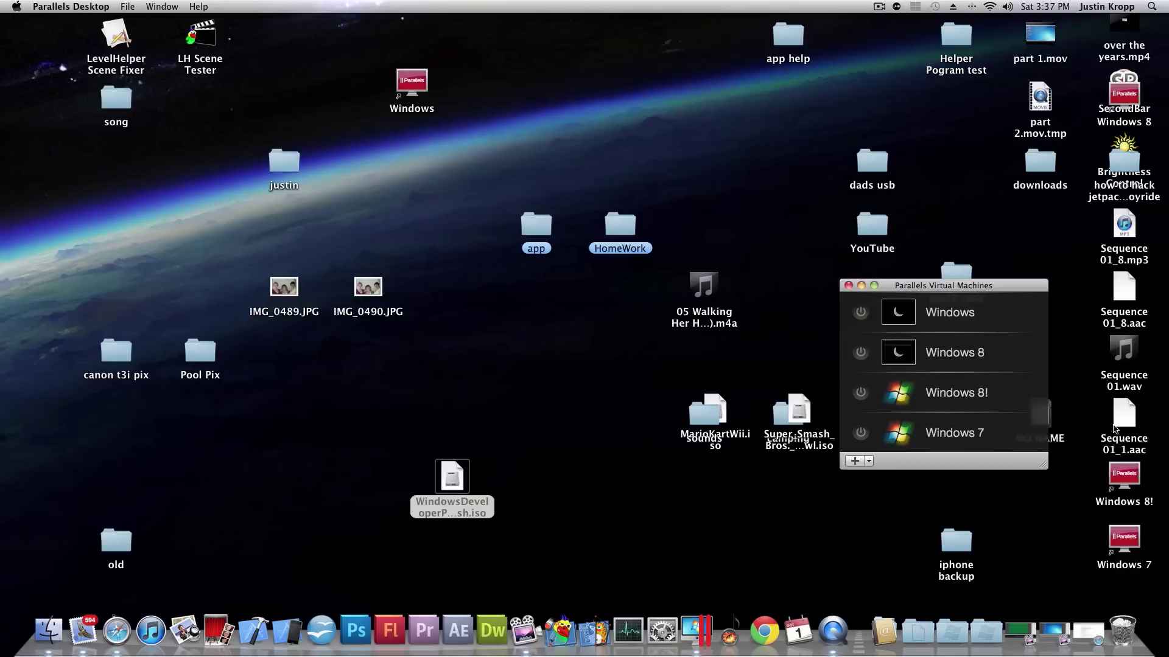
Move the Virtual Machines list aside and open the Windows 8! virtual machine's window
drag(962, 288, 904, 195)
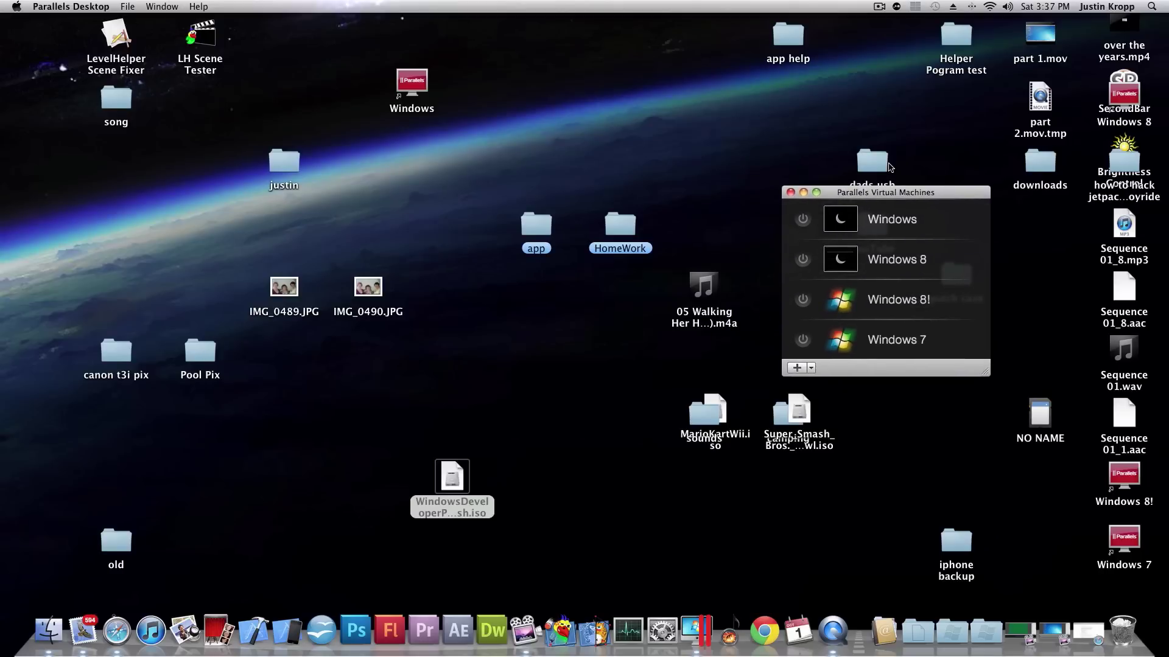
double_click(942, 288)
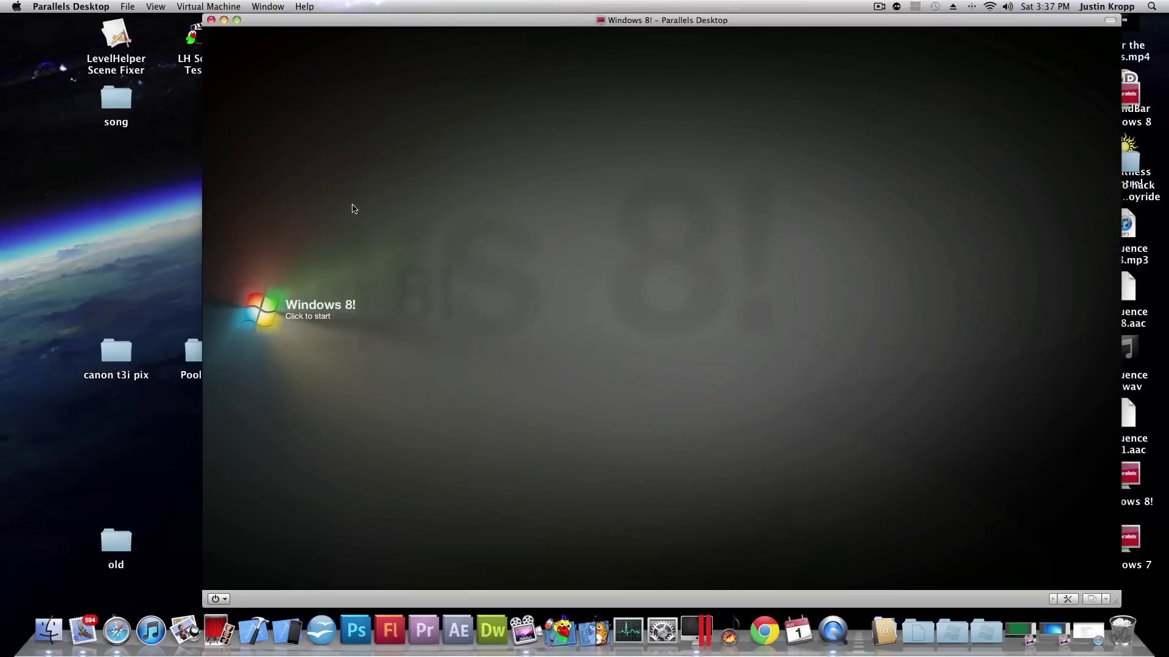
right_click(704, 631)
click(717, 485)
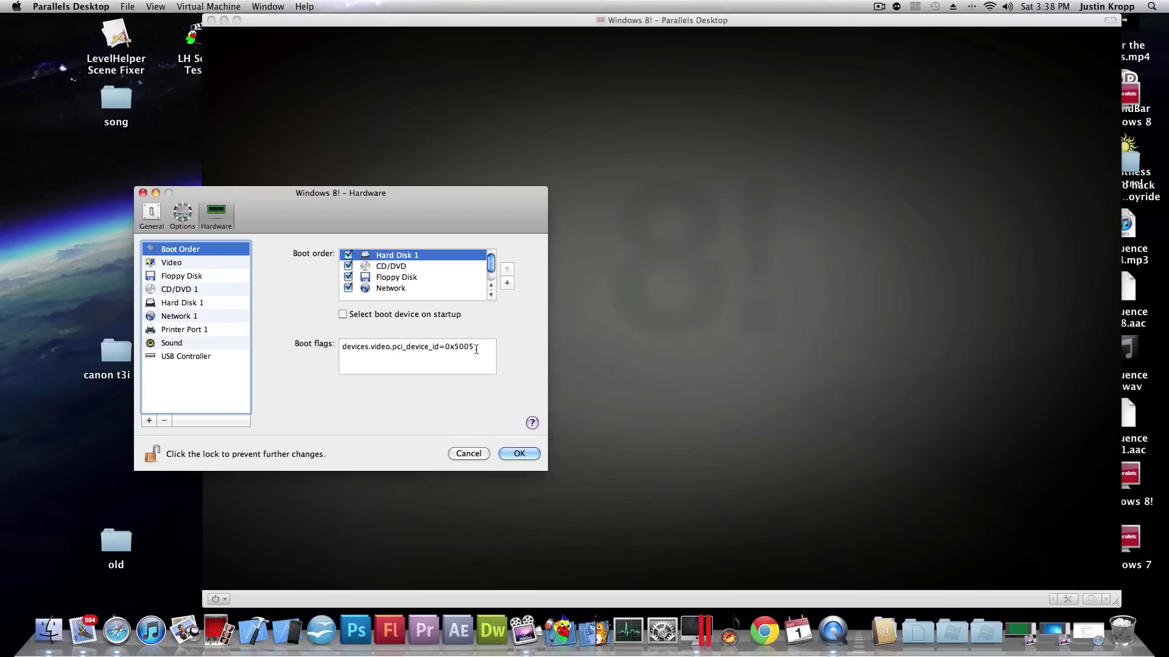
drag(476, 348, 283, 351)
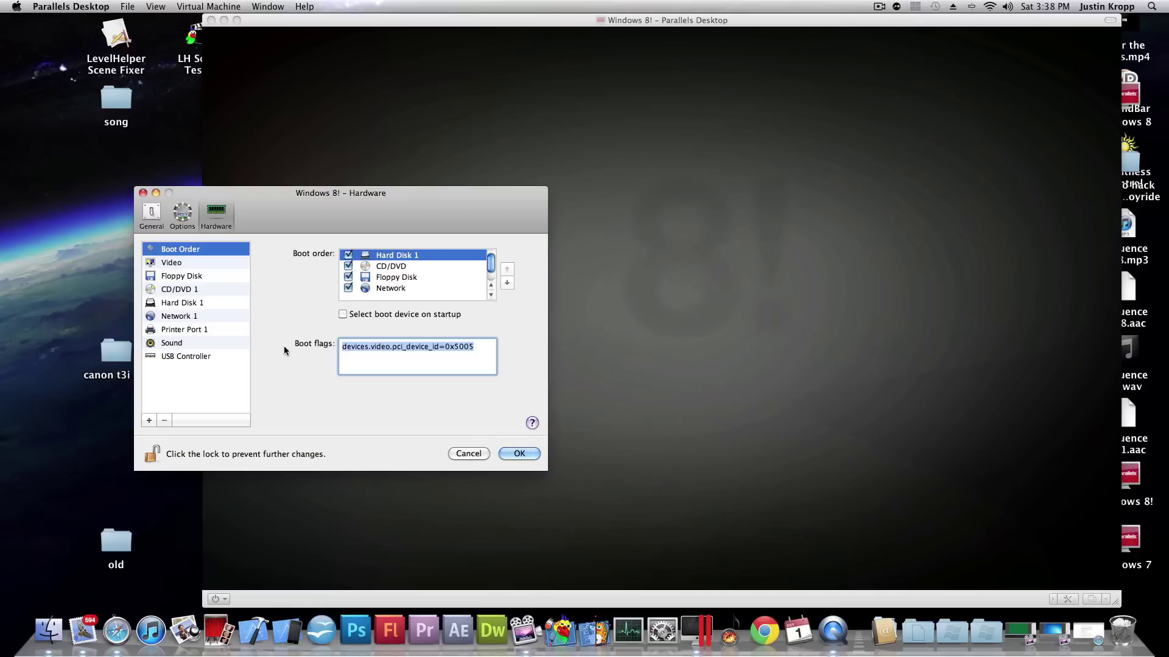
click(341, 352)
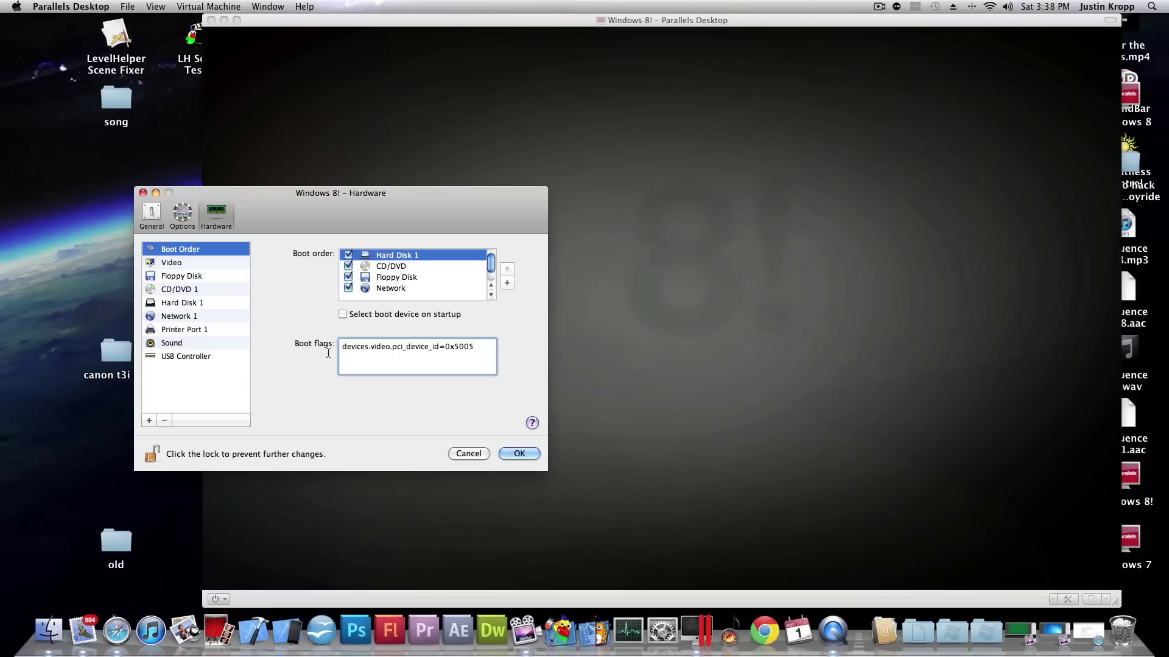
key(super+a)
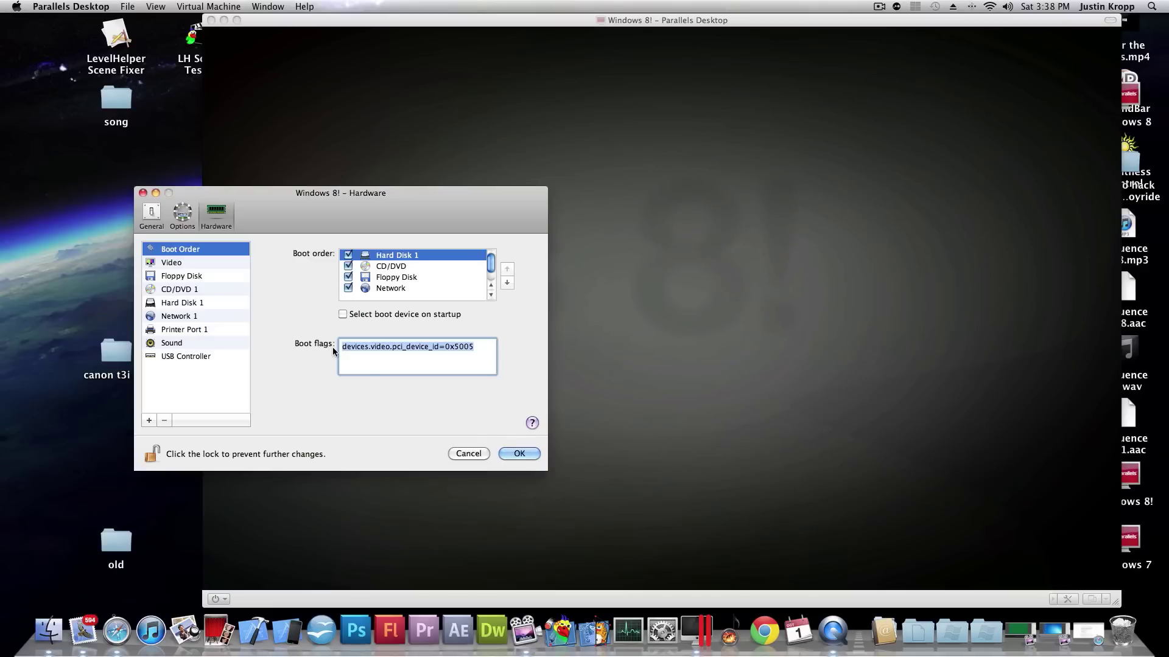
click(466, 455)
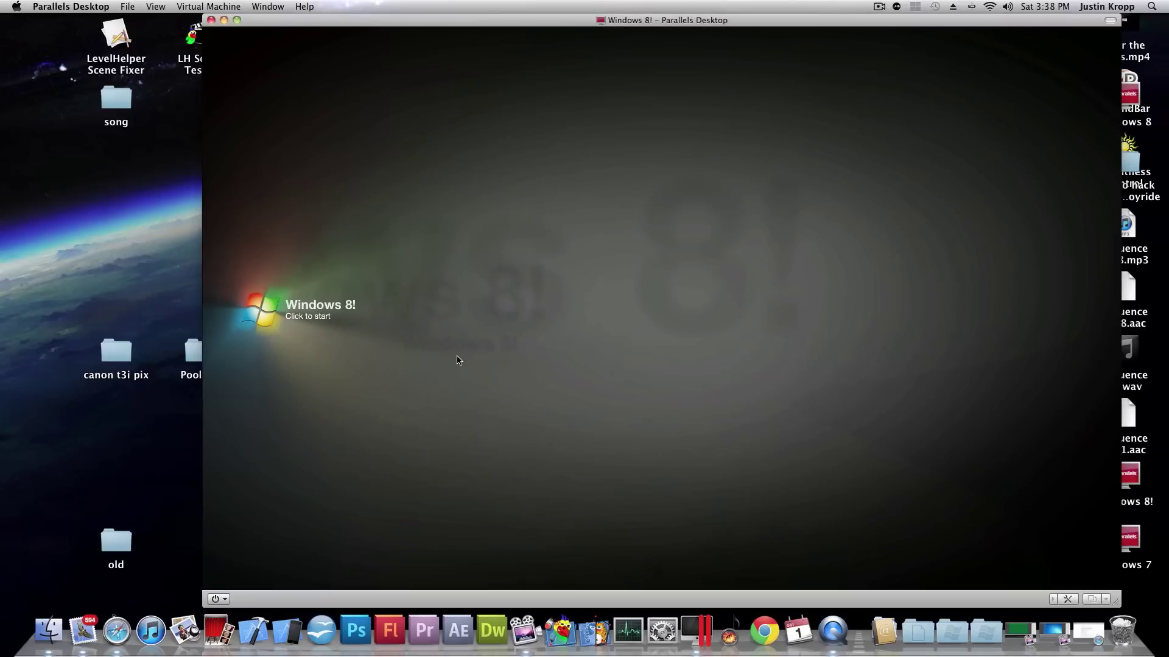
Power on the Windows 8! virtual machine from its 'Click to start' screen
click(310, 325)
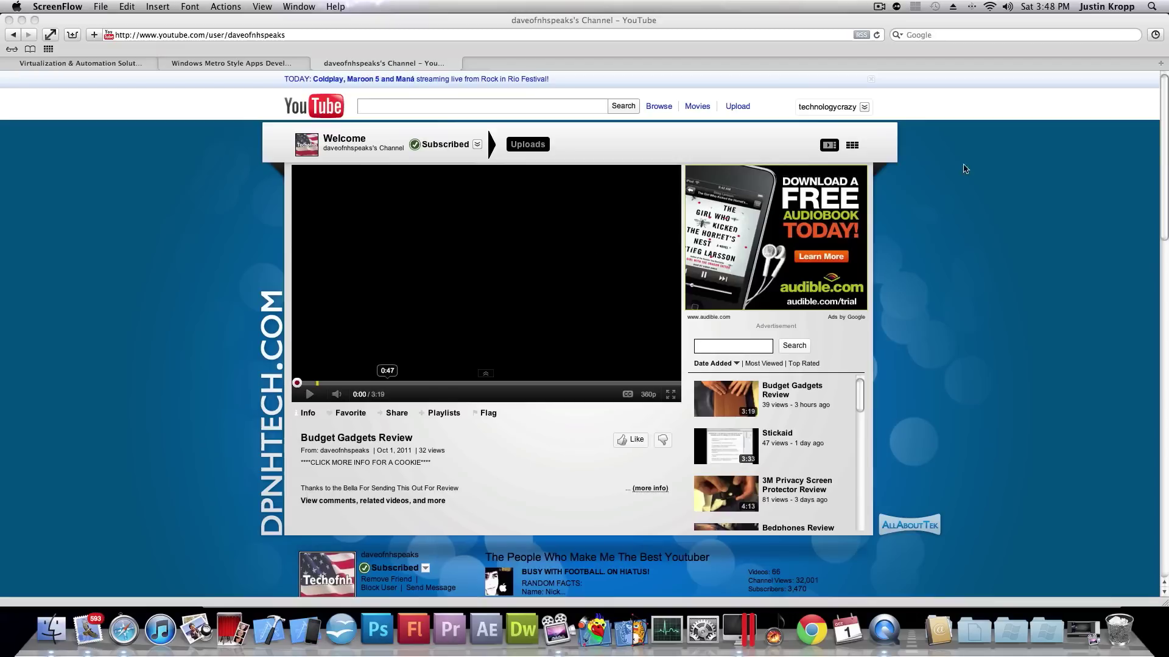
click(1162, 123)
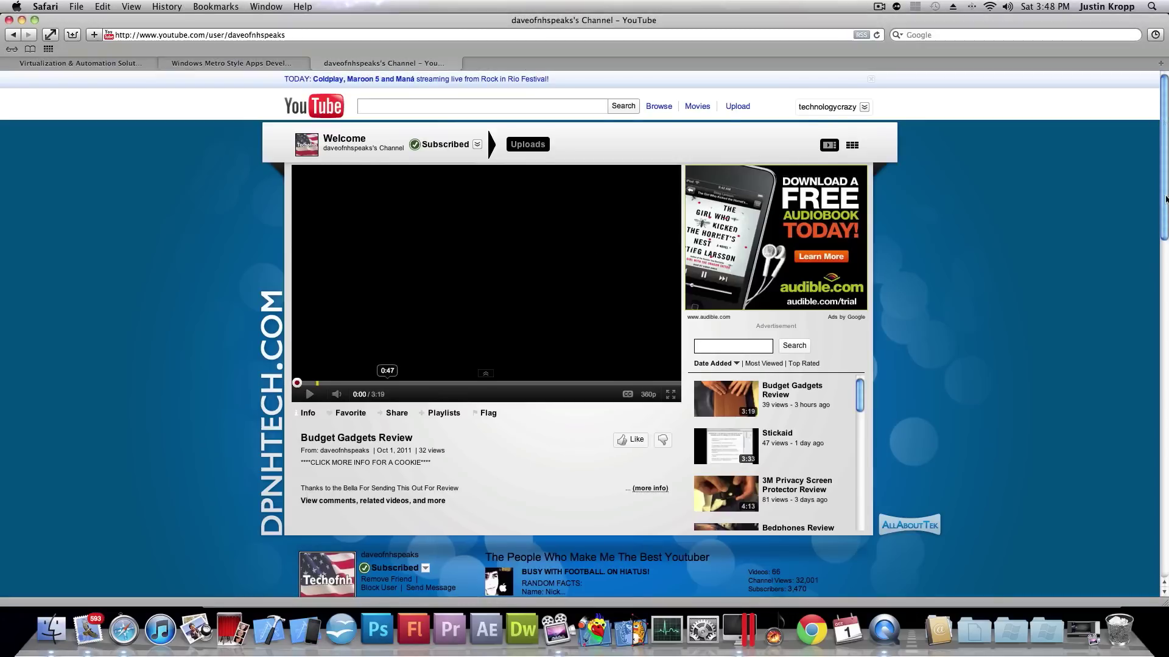
scroll(1165, 280, down, 5)
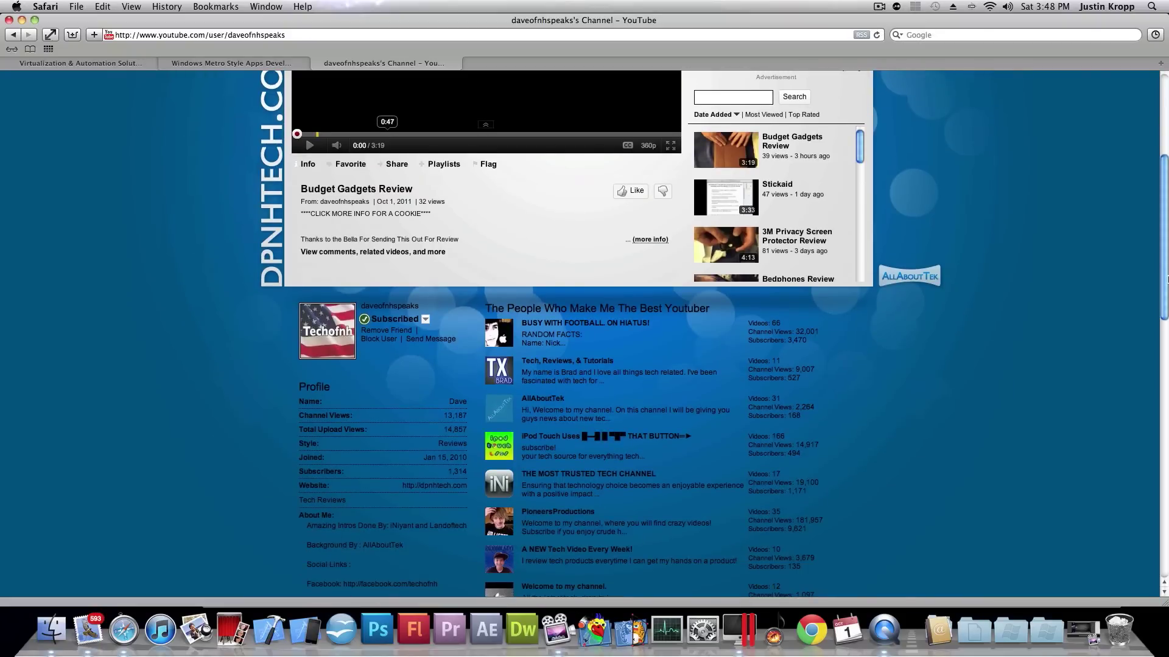
scroll(1164, 283, up, 5)
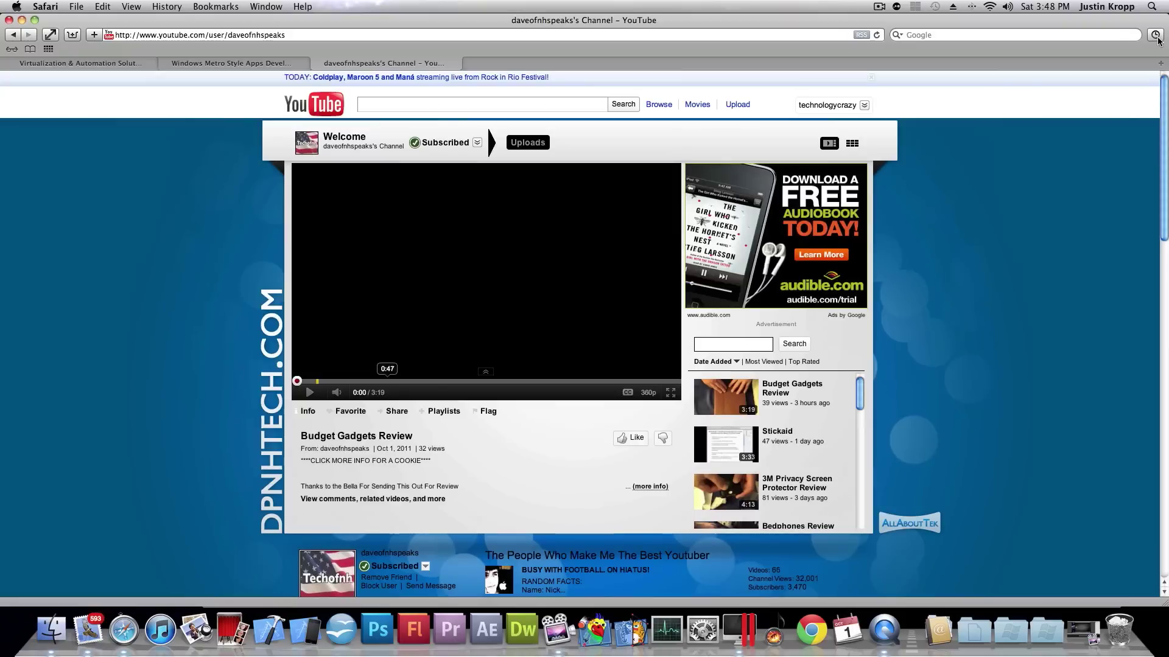